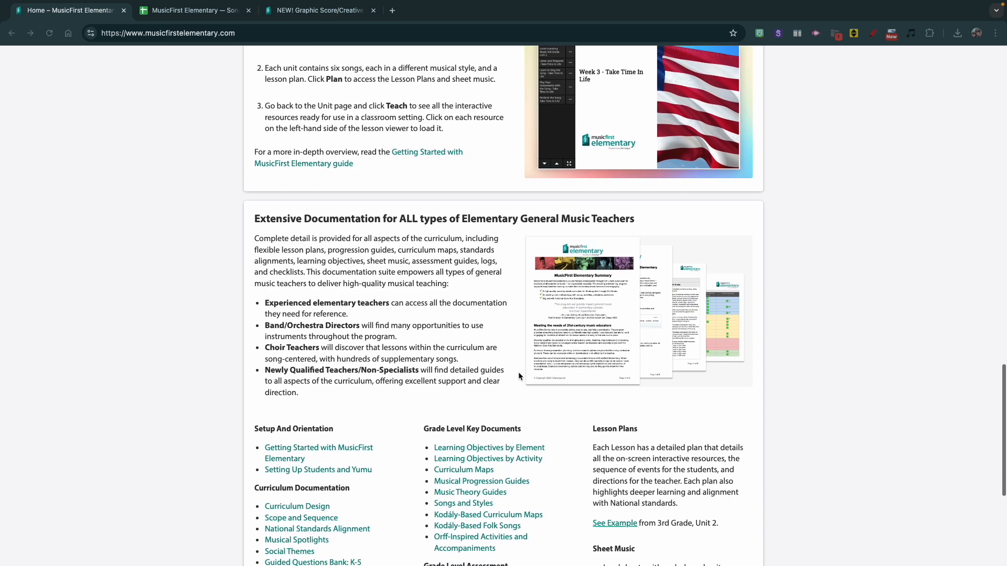
pyautogui.scroll(-1, 519, 377)
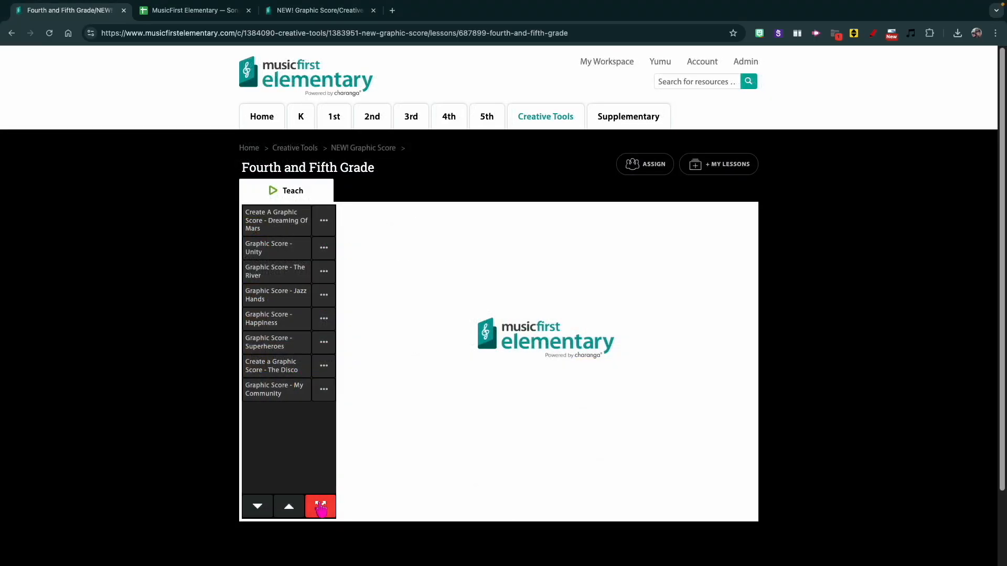
# - Open the Jazz Hands graphic score from the Fourth and Fifth Grade backing-track lesson in full-screen view
pyautogui.click(321, 507)
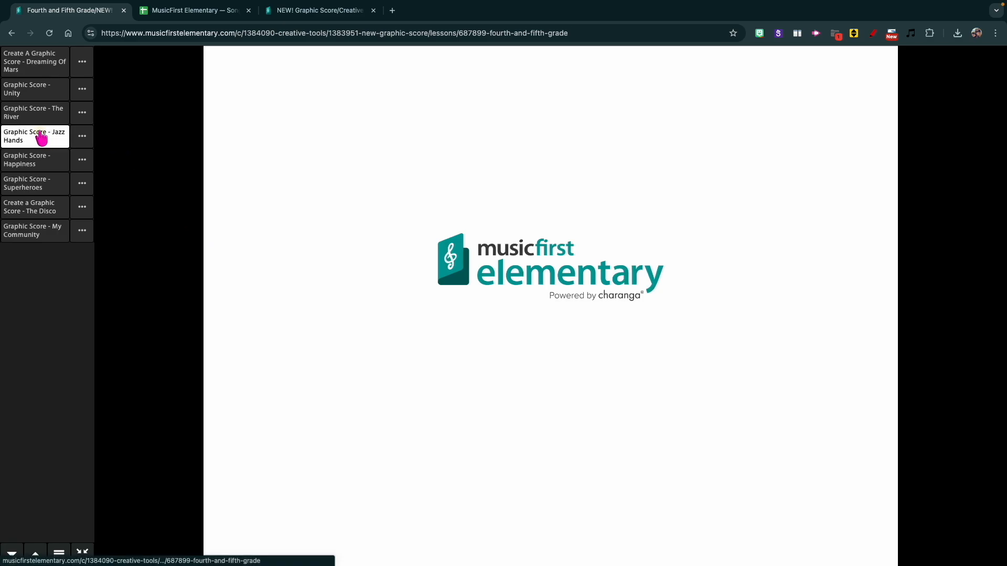
pyautogui.click(41, 139)
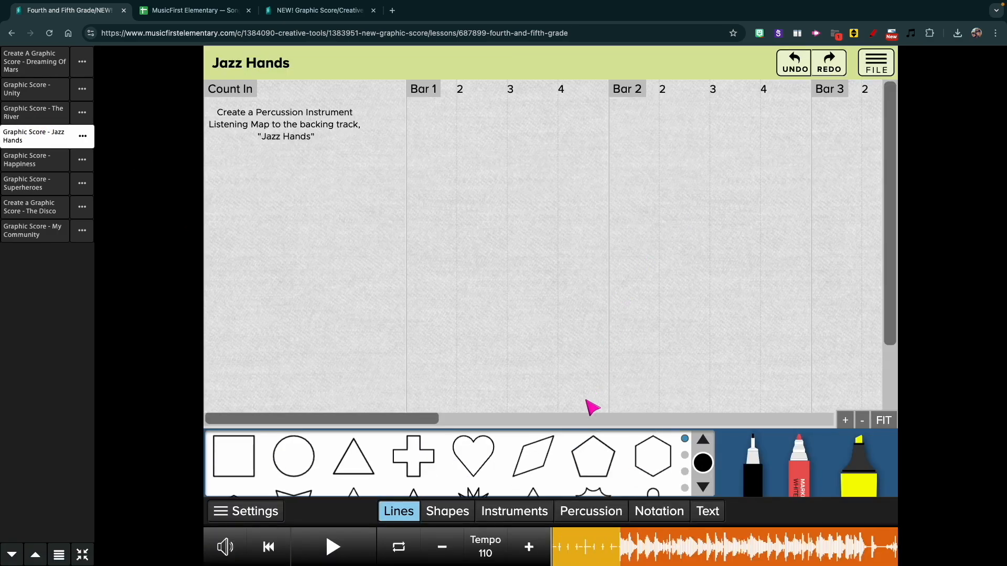
# - Place the multicoloured tubes percussion symbol at the start of bar 1 and the rhythm sticks symbol below it
pyautogui.click(591, 511)
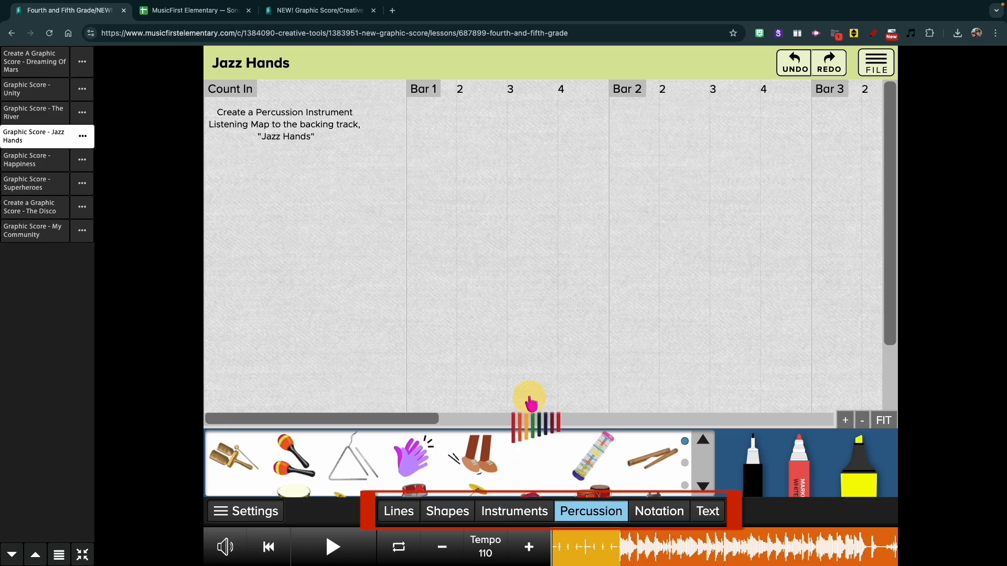
pyautogui.moveTo(530, 403); pyautogui.dragTo(428, 125)
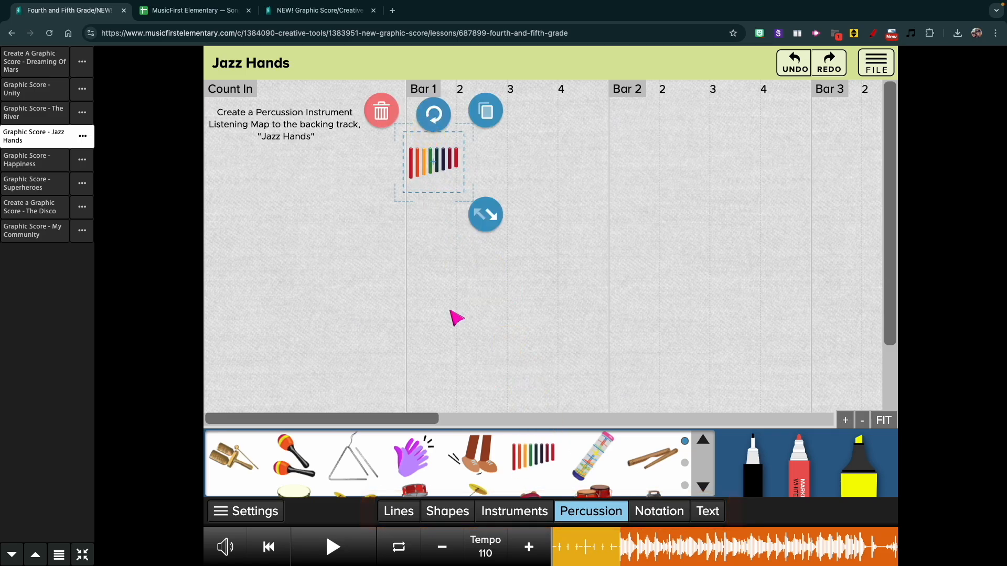
pyautogui.moveTo(592, 456); pyautogui.dragTo(474, 260)
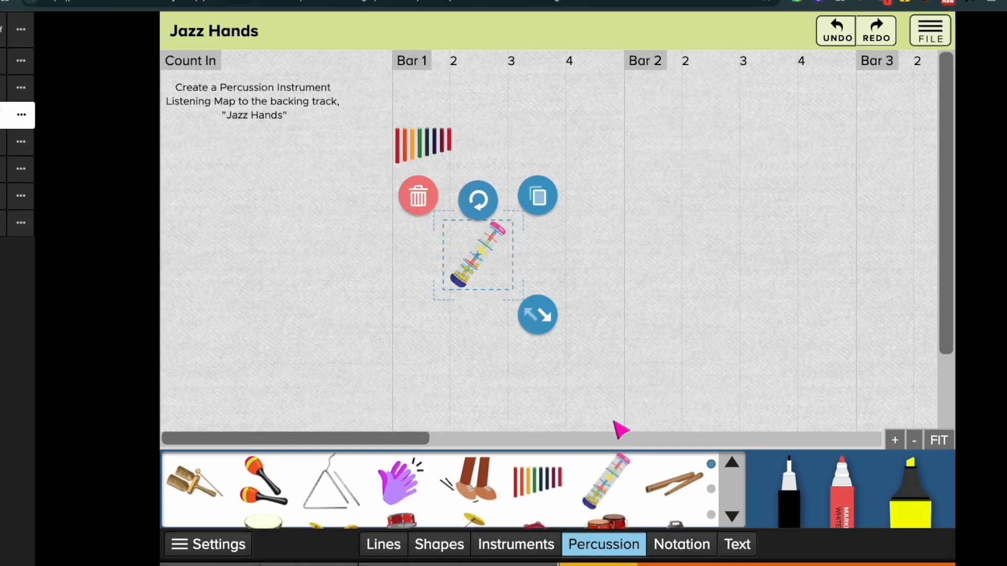
pyautogui.click(420, 204)
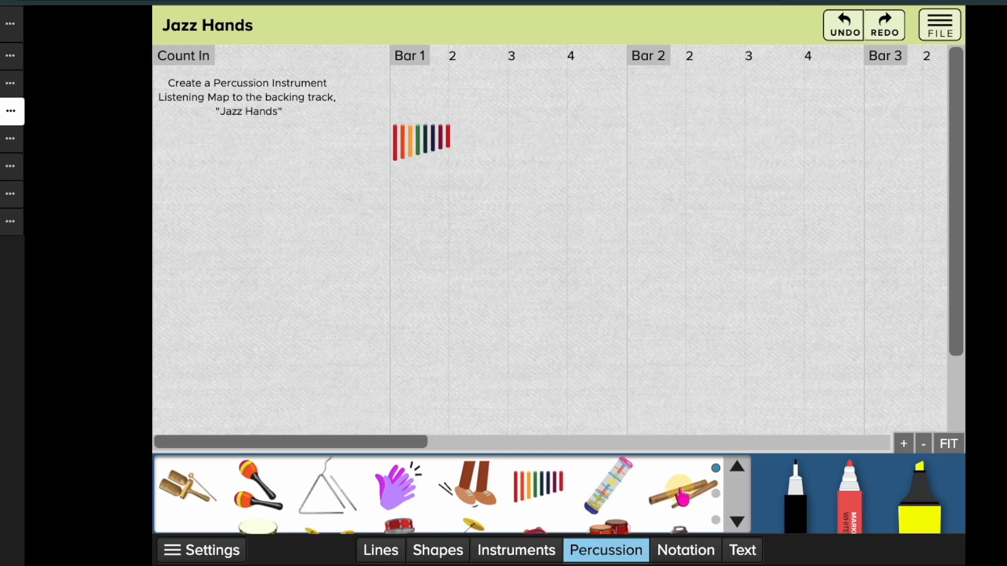
pyautogui.moveTo(682, 496); pyautogui.dragTo(498, 296)
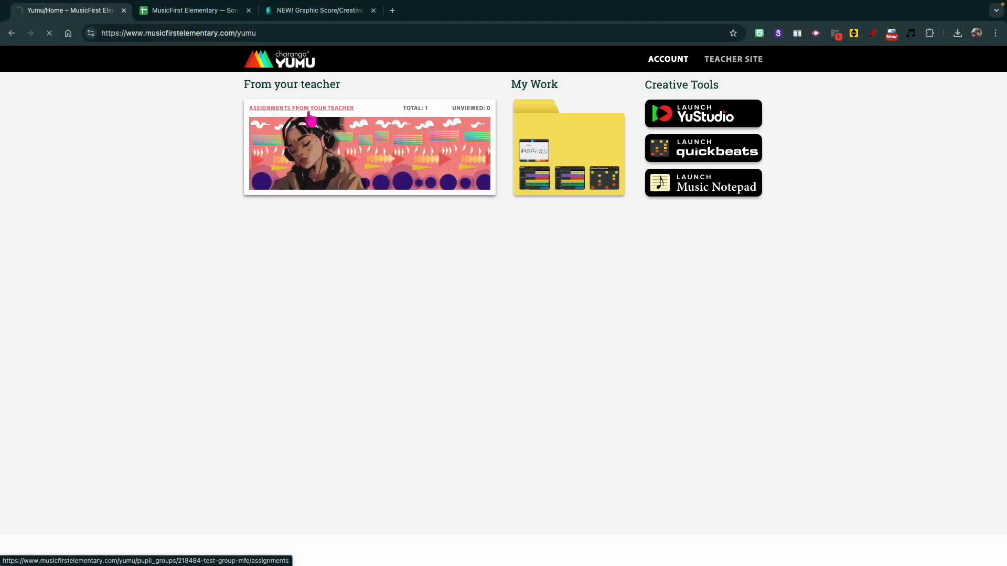
# - Open the teacher's assignment in Yumu and browse further percussion symbols in the Jazz Hands score
pyautogui.click(312, 167)
pyautogui.click(341, 183)
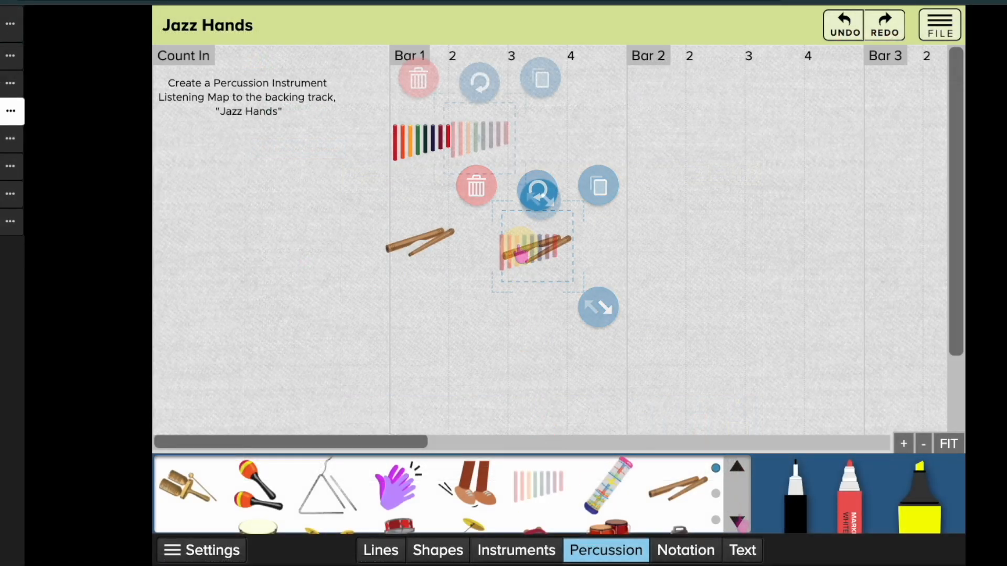
pyautogui.click(738, 522)
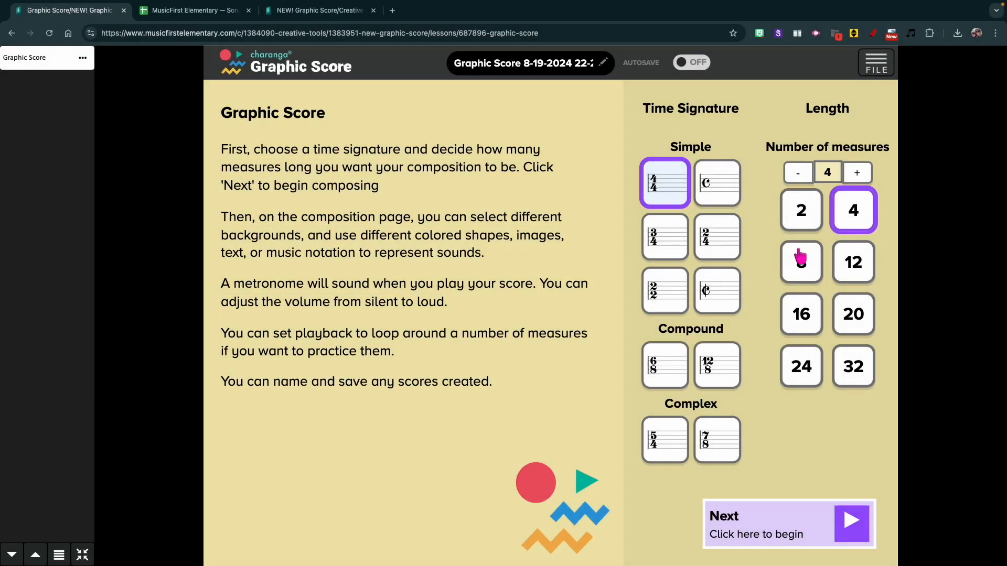
# - Start a new 4/4 graphic score of 8 measures and place an end repeat sign at the end of measure 8
pyautogui.click(796, 523)
pyautogui.click(659, 511)
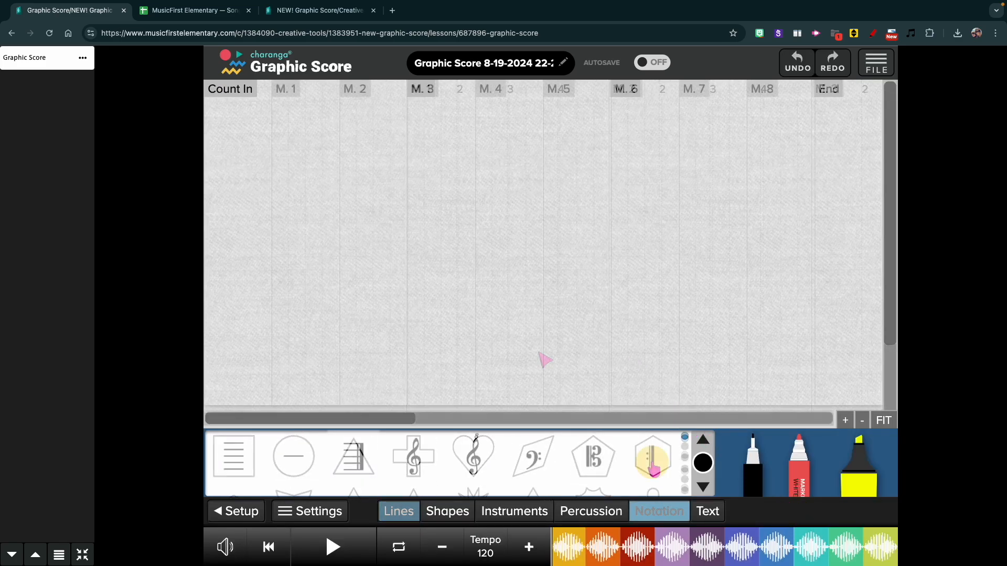
pyautogui.moveTo(651, 456); pyautogui.dragTo(792, 242)
# - Fill measures 1 and 2 with small copies of the stomping feet symbol and add a small clapping hands symbol for measure 3
pyautogui.click(591, 511)
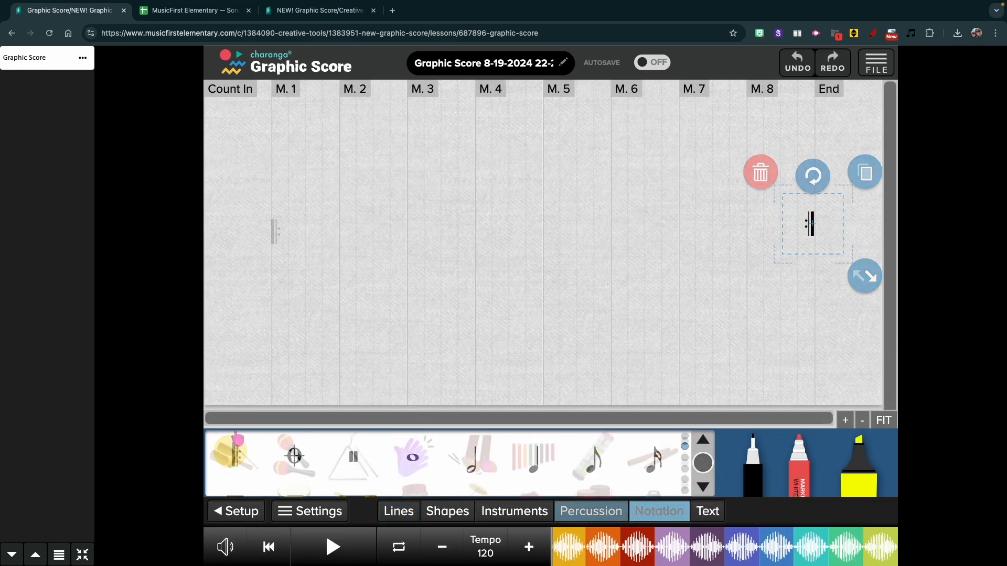
pyautogui.moveTo(475, 454); pyautogui.dragTo(326, 257)
pyautogui.click(344, 188)
pyautogui.click(309, 220)
pyautogui.click(349, 180)
pyautogui.moveTo(326, 257); pyautogui.dragTo(336, 234)
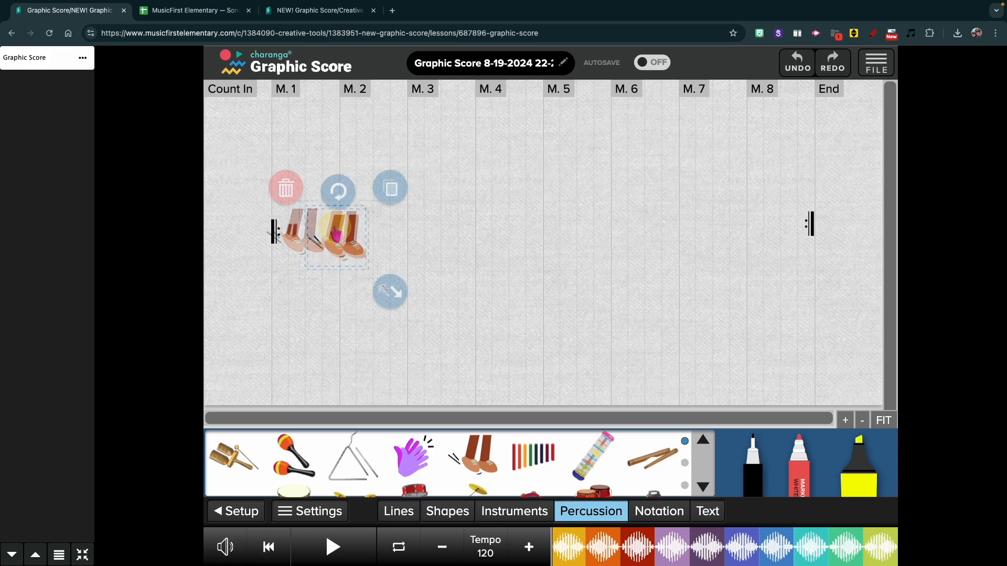
pyautogui.moveTo(392, 295); pyautogui.dragTo(373, 276)
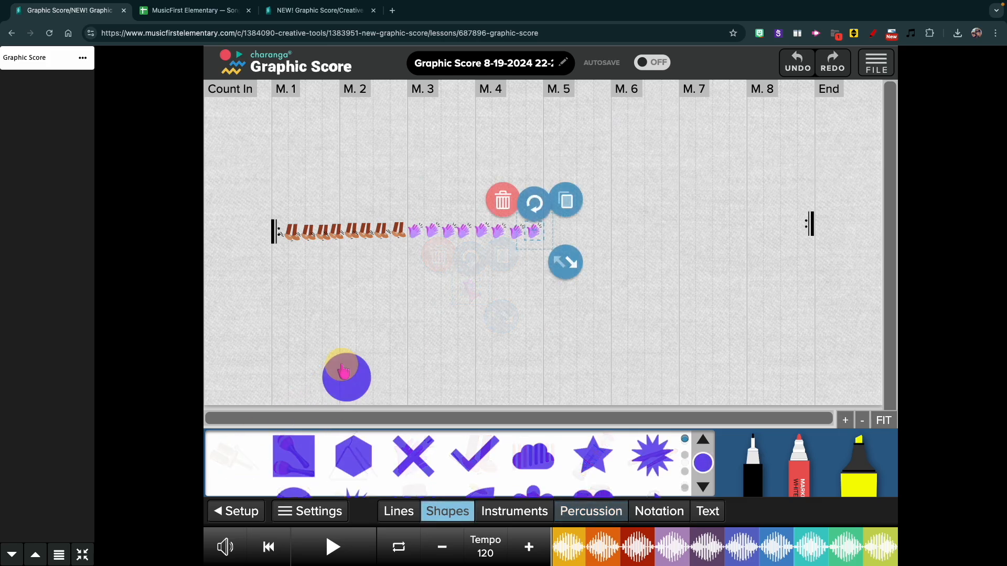
pyautogui.moveTo(344, 373); pyautogui.dragTo(357, 342)
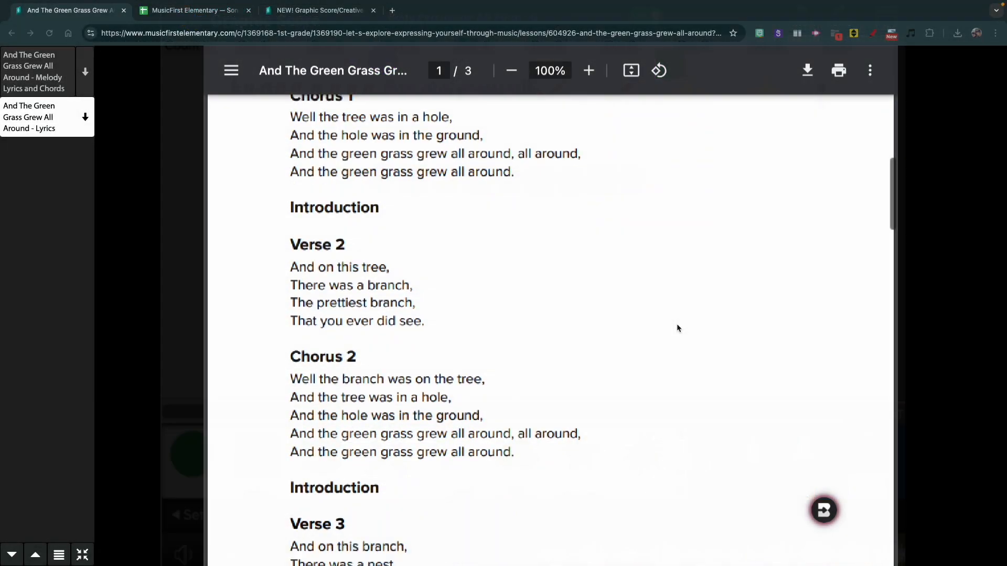
# - Read through the lyrics sheet of And The Green Grass Grew All Around
pyautogui.scroll(-10, 676, 323)
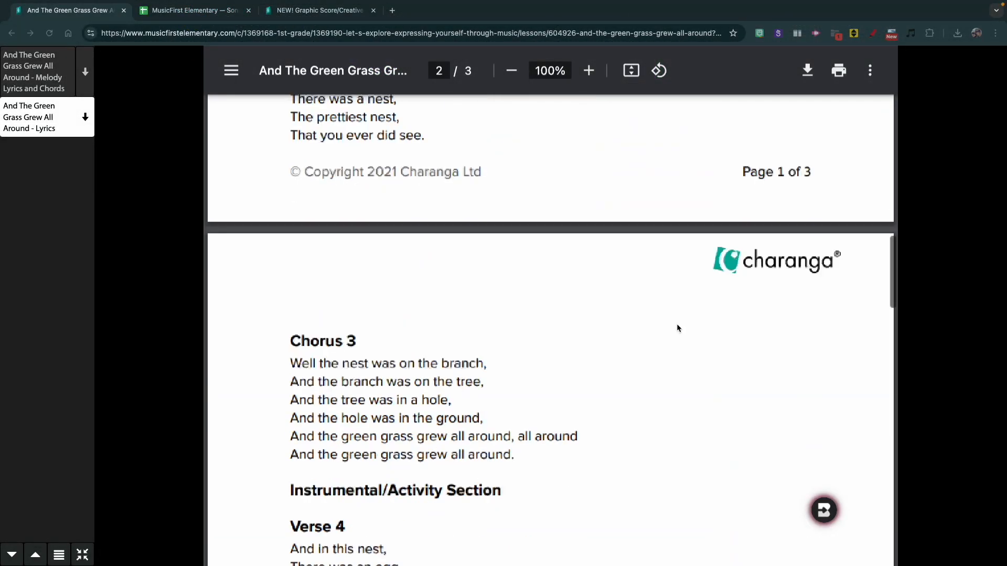
pyautogui.scroll(-15, 676, 328)
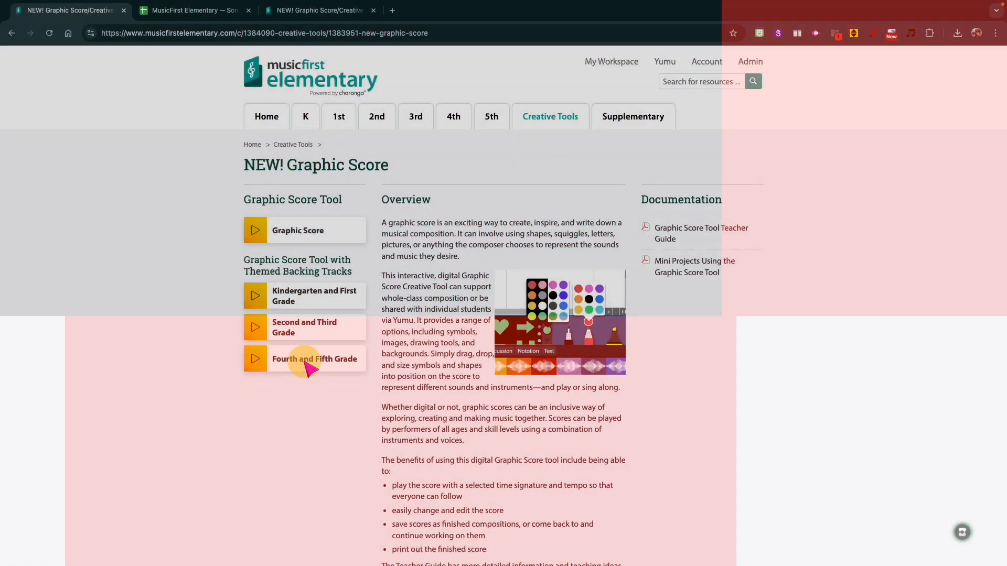
# - Open the Happiness graphic score from the Fourth and Fifth Grade lesson in full-screen view
pyautogui.click(297, 362)
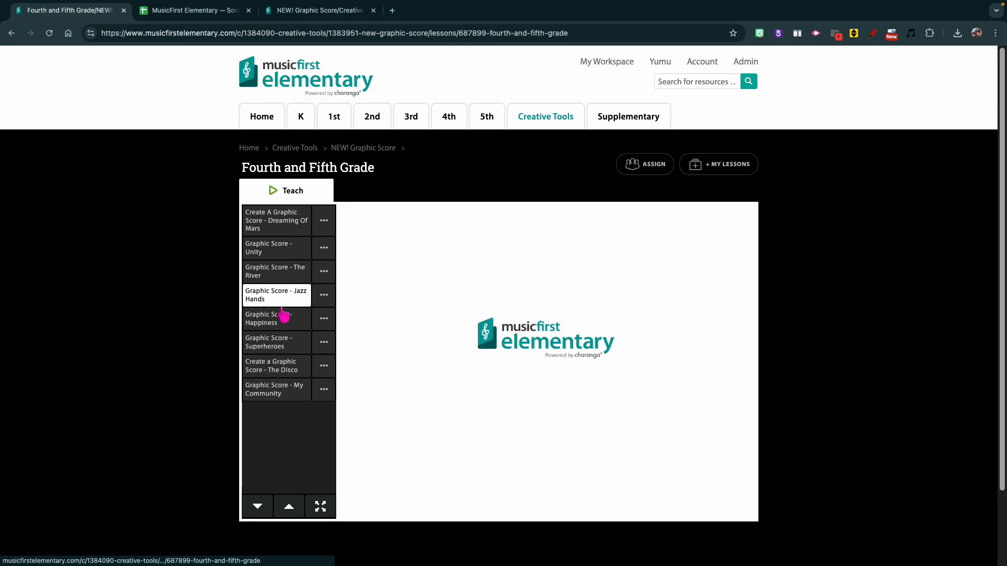
pyautogui.click(282, 318)
pyautogui.click(321, 506)
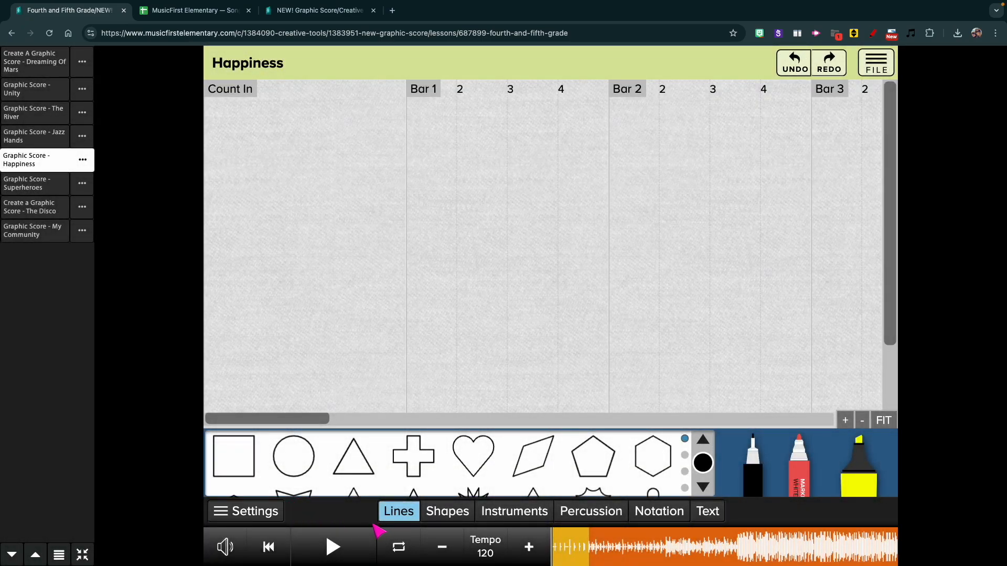
# - Add a text box in the Count In area stating that each student will compose one measure before performing
pyautogui.click(708, 511)
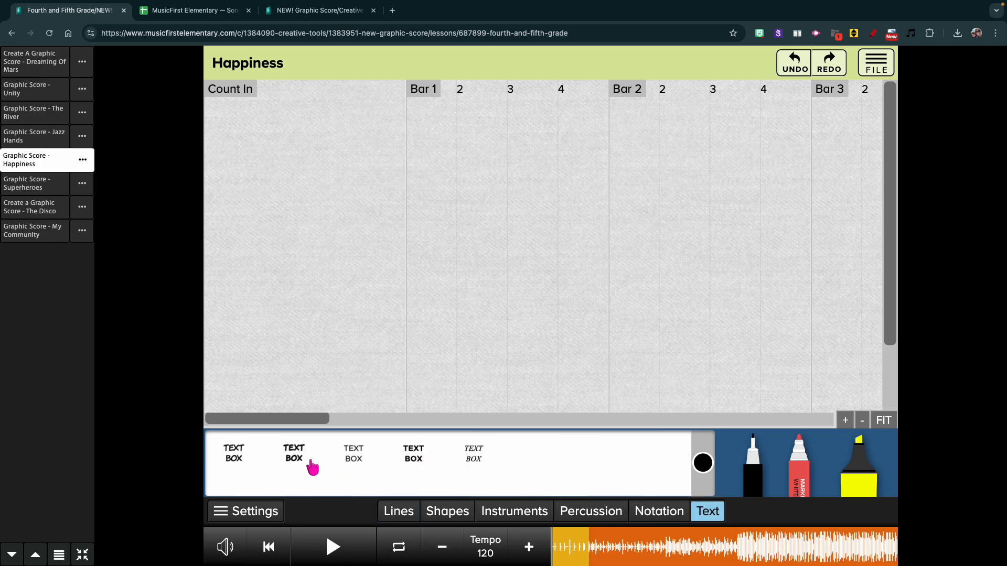
pyautogui.moveTo(256, 144); pyautogui.dragTo(242, 135)
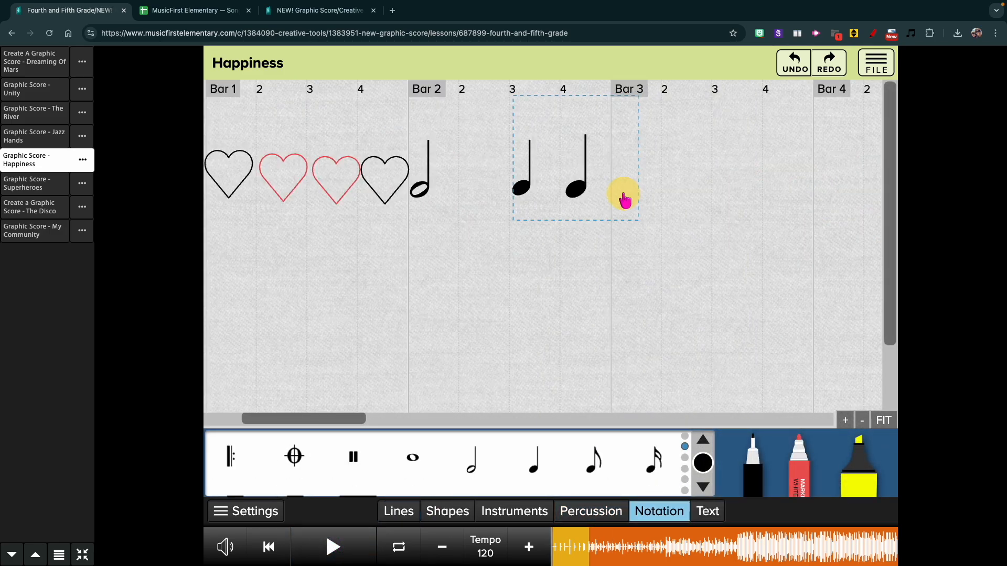
# - Place enlarged quarter notes on beats 3 and 4 of bar 2
pyautogui.click(651, 206)
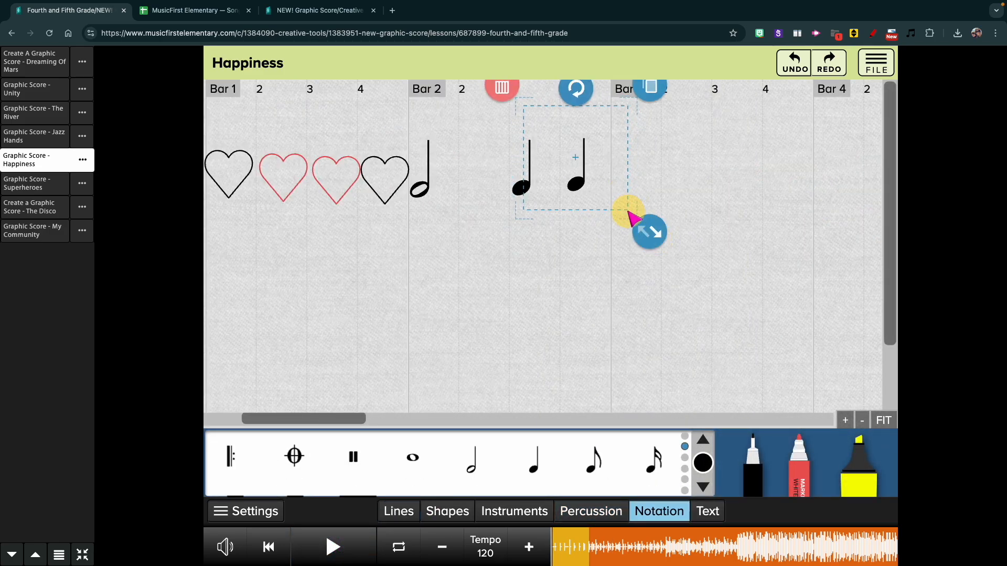
pyautogui.click(628, 212)
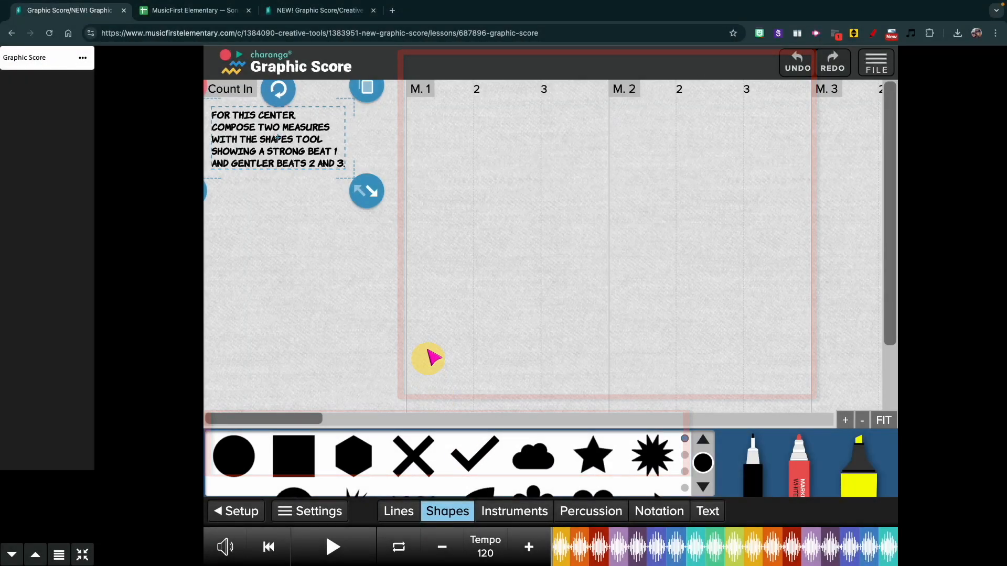
# - Place a large black check mark on beat 1 of measure 1 and small check marks on beats 2 and 3
pyautogui.moveTo(472, 456); pyautogui.dragTo(418, 194)
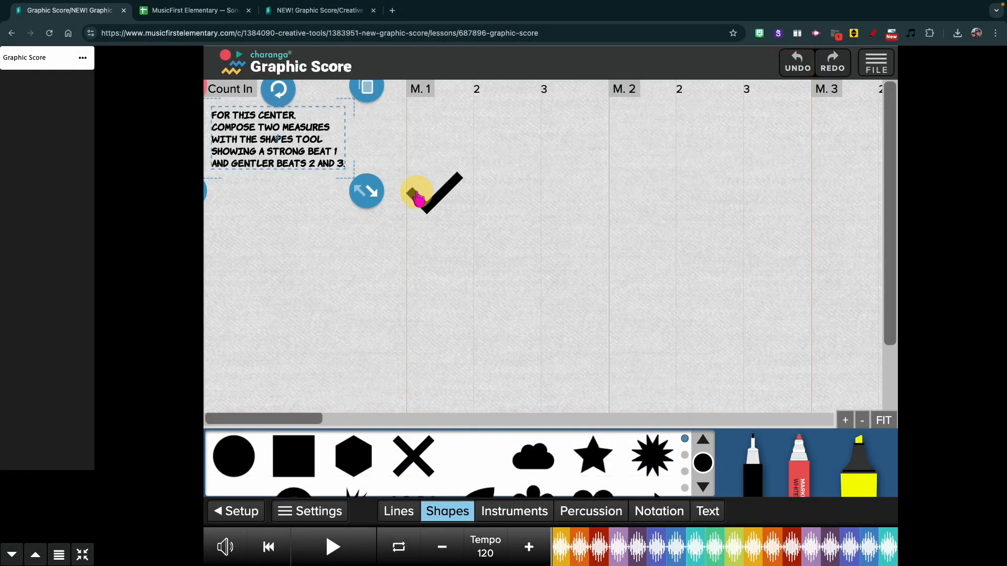
pyautogui.moveTo(472, 457); pyautogui.dragTo(490, 220)
pyautogui.moveTo(555, 274); pyautogui.dragTo(536, 253)
pyautogui.moveTo(504, 223); pyautogui.dragTo(488, 217)
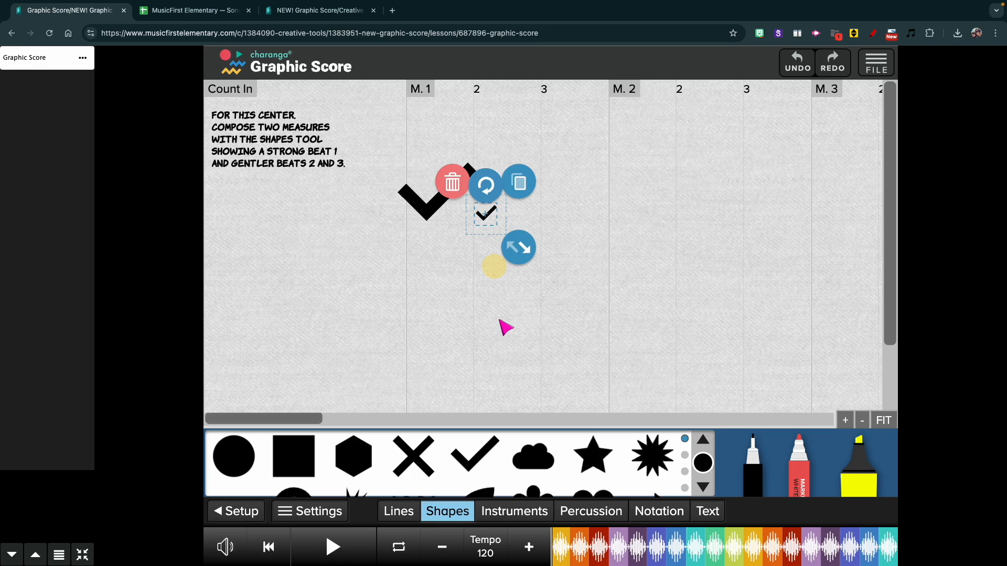
pyautogui.moveTo(474, 455); pyautogui.dragTo(566, 221)
pyautogui.moveTo(621, 273); pyautogui.dragTo(604, 258)
pyautogui.moveTo(568, 228); pyautogui.dragTo(556, 218)
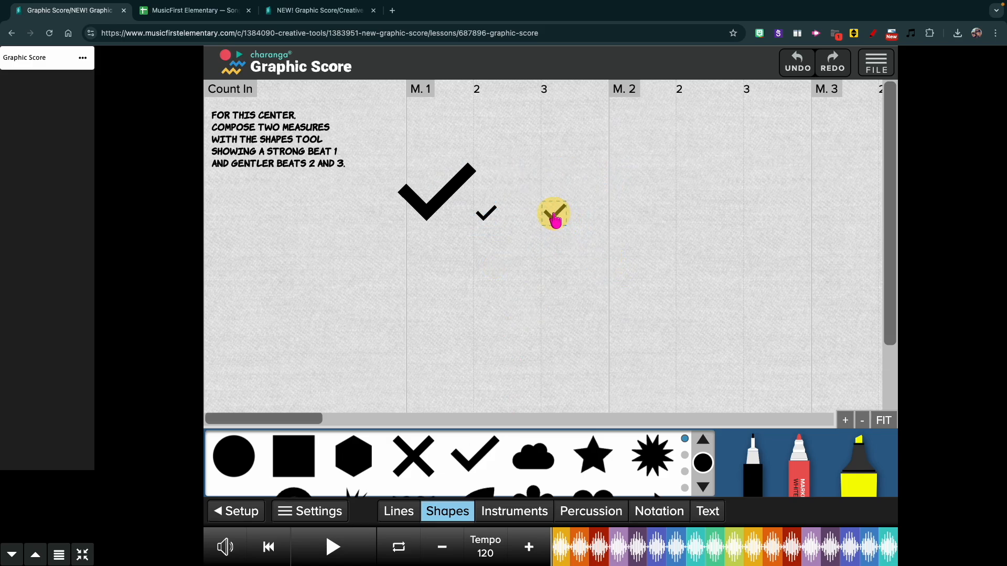
# - Set the shape colour to red and place a large star on beat 1 of measure 2
pyautogui.click(700, 469)
pyautogui.click(681, 401)
pyautogui.moveTo(595, 457); pyautogui.dragTo(634, 190)
pyautogui.moveTo(688, 242); pyautogui.dragTo(701, 254)
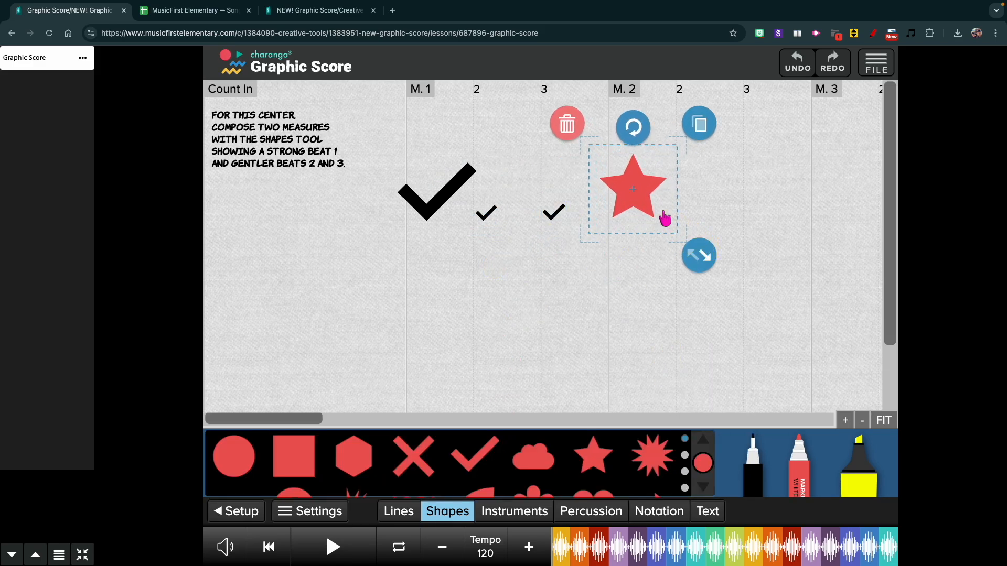
pyautogui.moveTo(666, 218); pyautogui.dragTo(671, 218)
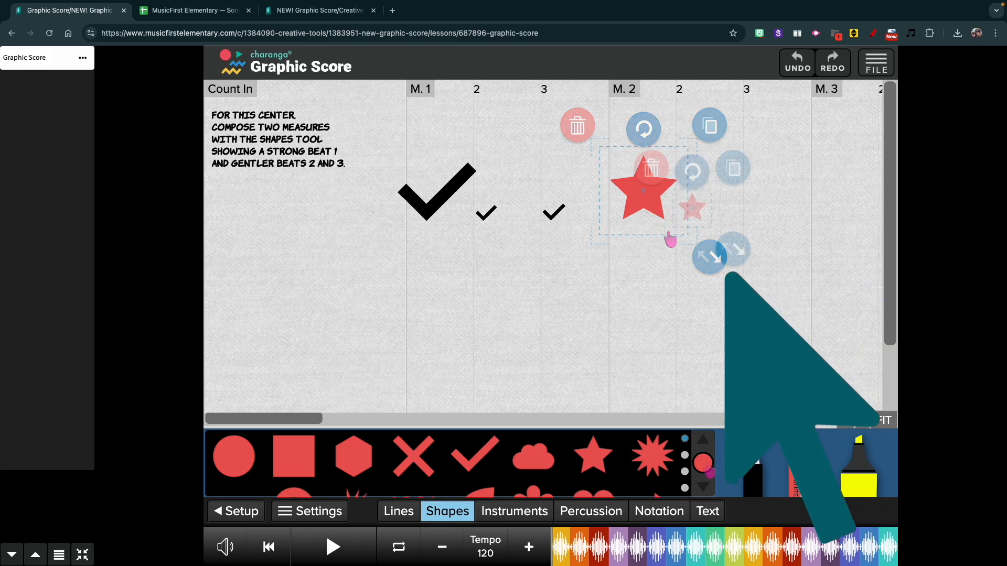
pyautogui.click(703, 463)
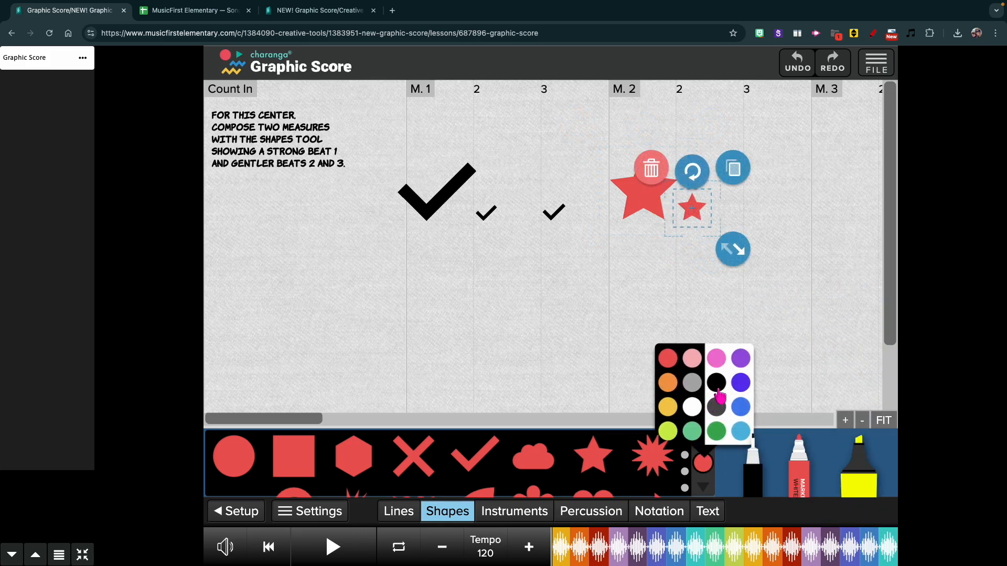
pyautogui.click(718, 383)
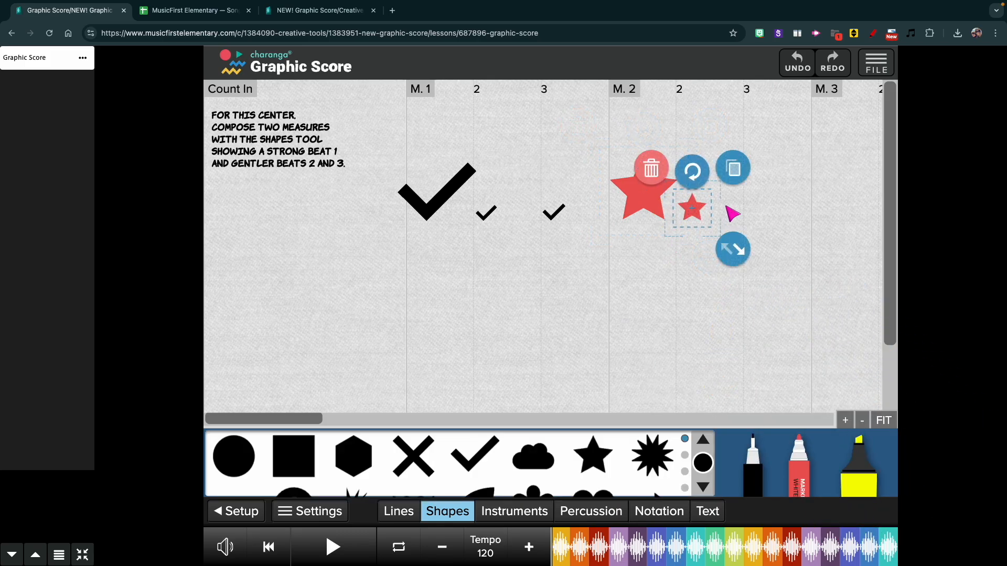
pyautogui.click(732, 170)
pyautogui.moveTo(717, 244); pyautogui.dragTo(769, 221)
pyautogui.click(728, 168)
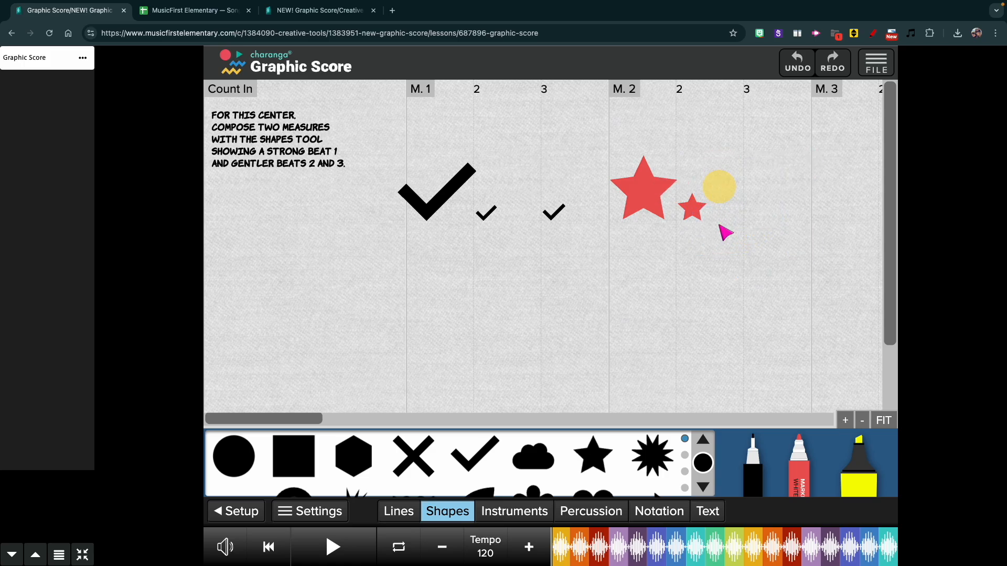
pyautogui.click(703, 468)
pyautogui.click(665, 356)
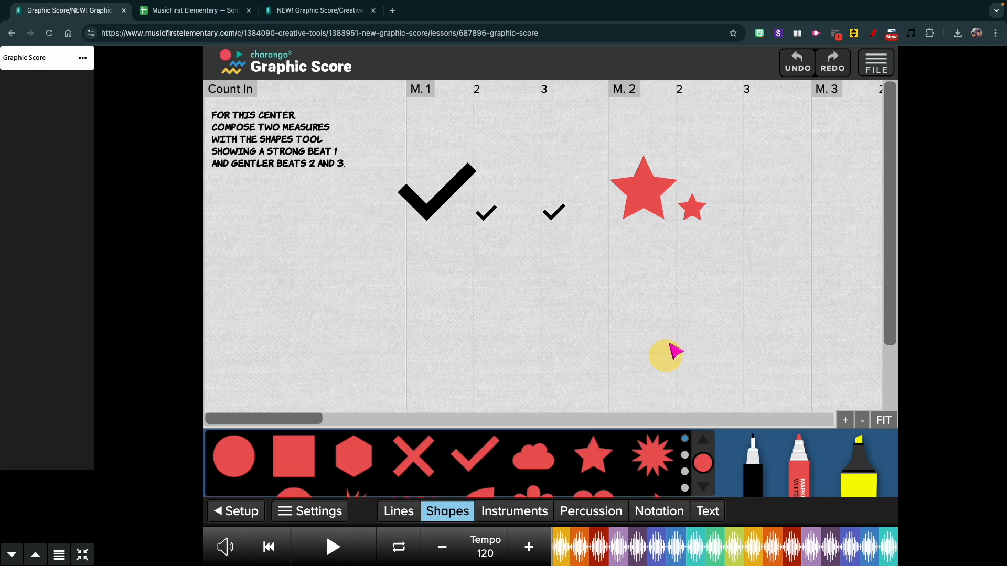
# - Duplicate the small red star on beat 2 of measure 2 and place the copy on beat 3
pyautogui.click(696, 209)
pyautogui.click(733, 171)
pyautogui.moveTo(714, 231); pyautogui.dragTo(761, 212)
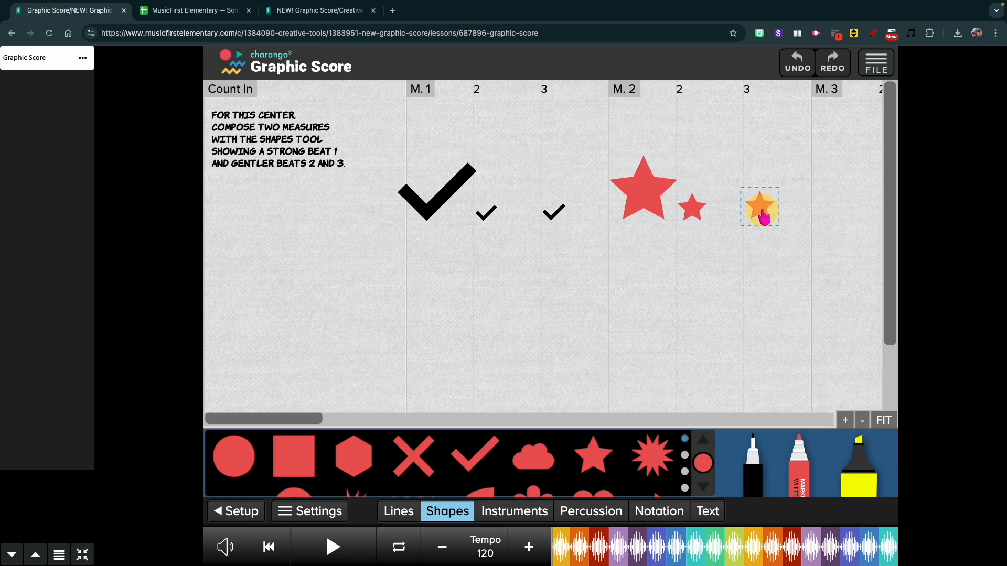
pyautogui.click(764, 216)
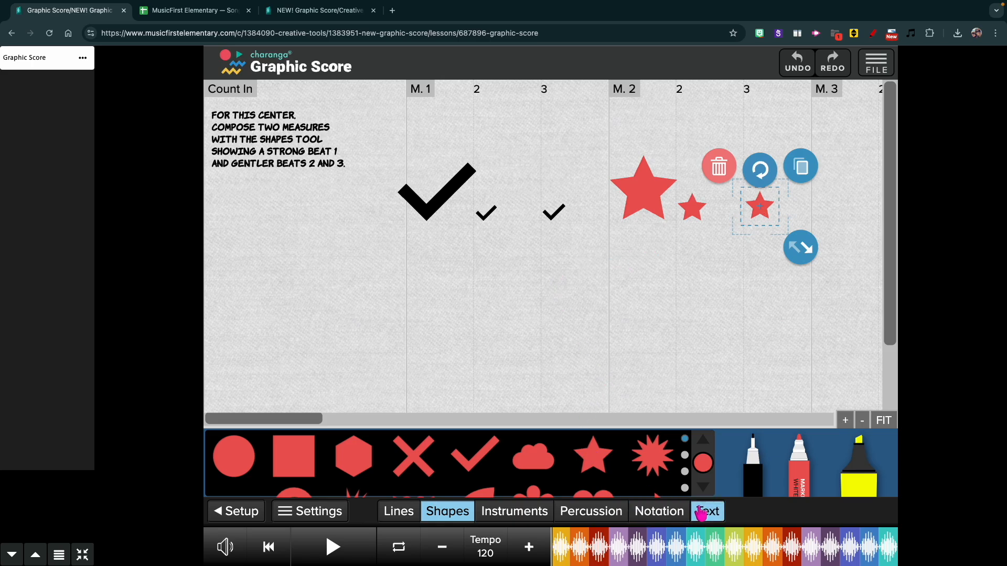
# - Place two small clapping hands symbols below the small check marks on beats 2 and 3 of measure 1
pyautogui.click(591, 511)
pyautogui.moveTo(418, 457); pyautogui.dragTo(498, 270)
pyautogui.moveTo(551, 317); pyautogui.dragTo(506, 286)
pyautogui.moveTo(413, 467); pyautogui.dragTo(565, 271)
pyautogui.moveTo(617, 318); pyautogui.dragTo(595, 297)
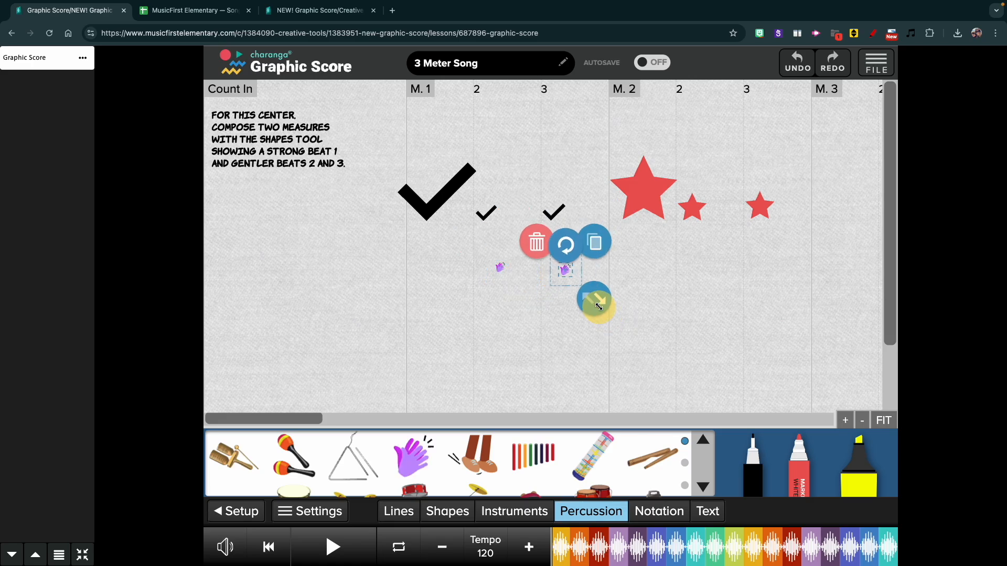
# - Place the stomping feet symbol below the large check mark and an enlarged triangle instrument below the large red star
pyautogui.moveTo(472, 456); pyautogui.dragTo(427, 264)
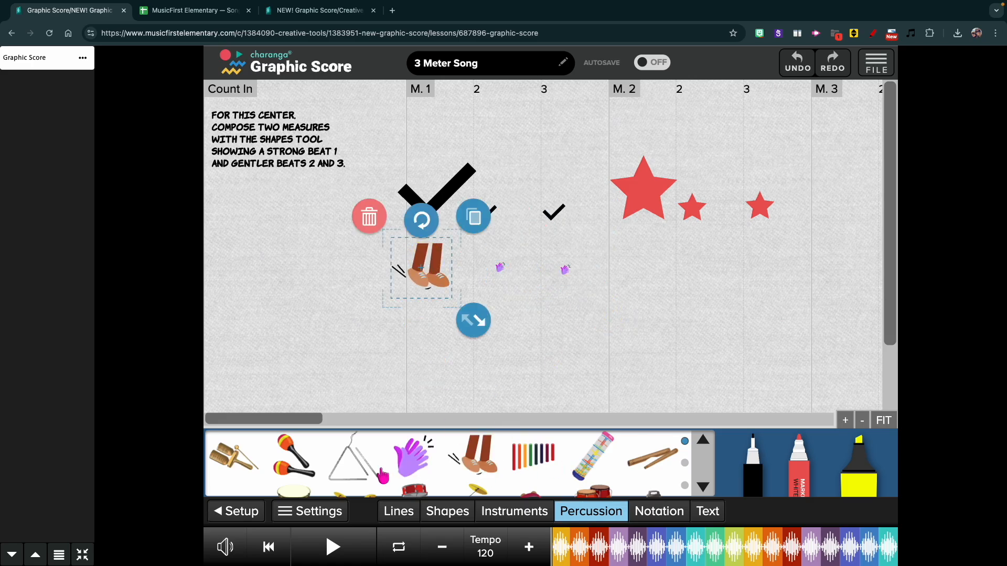
pyautogui.moveTo(353, 466); pyautogui.dragTo(638, 261)
pyautogui.moveTo(692, 304); pyautogui.dragTo(704, 316)
pyautogui.click(655, 298)
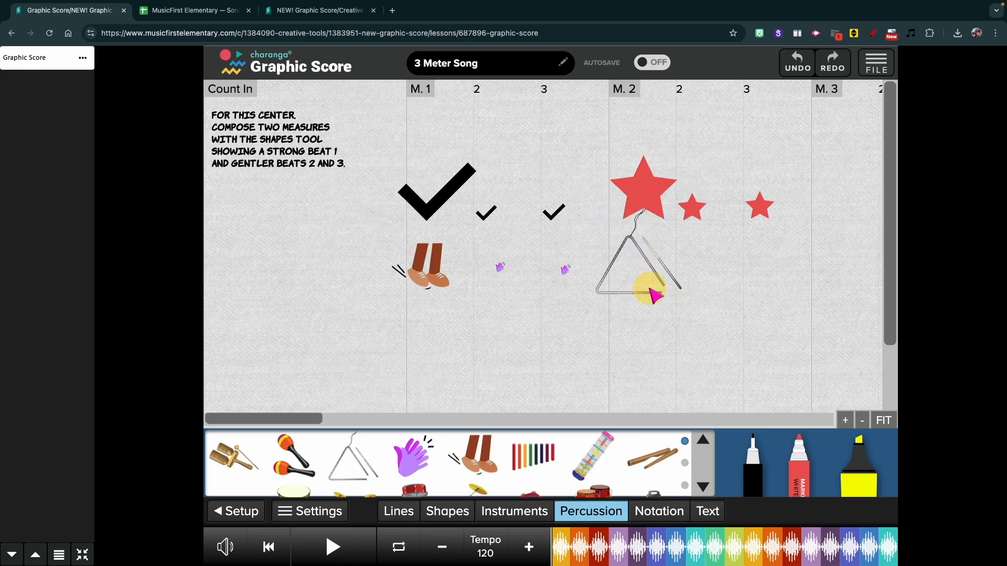
# - Place the rhythm sticks below the small red star on beat 2 of measure 2 and an enlarged recorder above the Group A label
pyautogui.moveTo(653, 455); pyautogui.dragTo(711, 265)
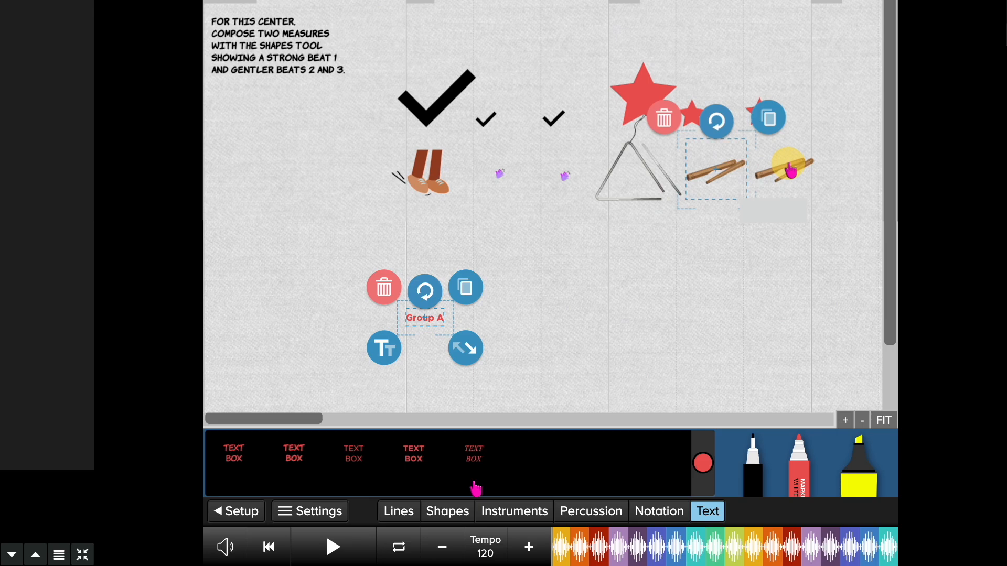
pyautogui.click(530, 513)
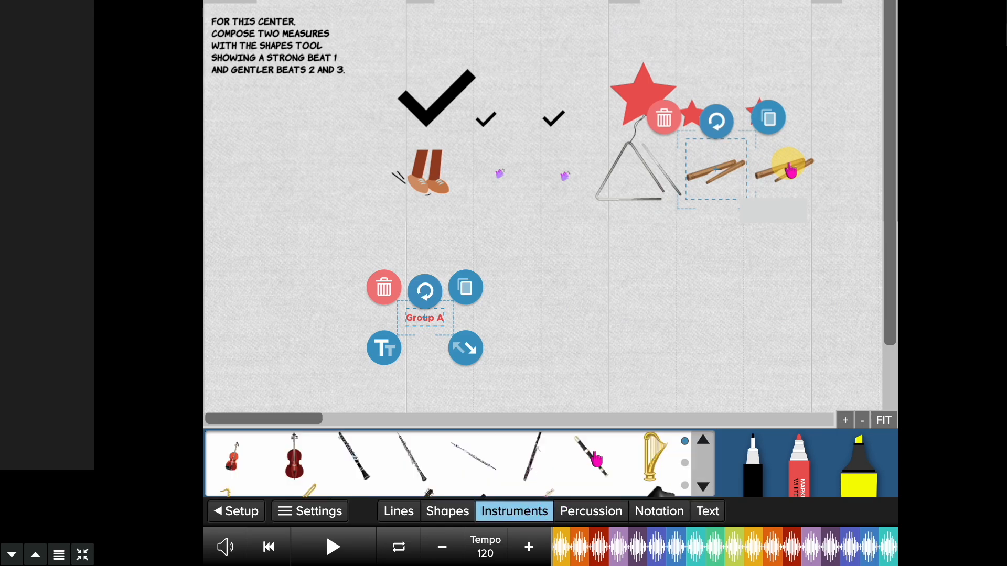
pyautogui.moveTo(595, 466); pyautogui.dragTo(429, 254)
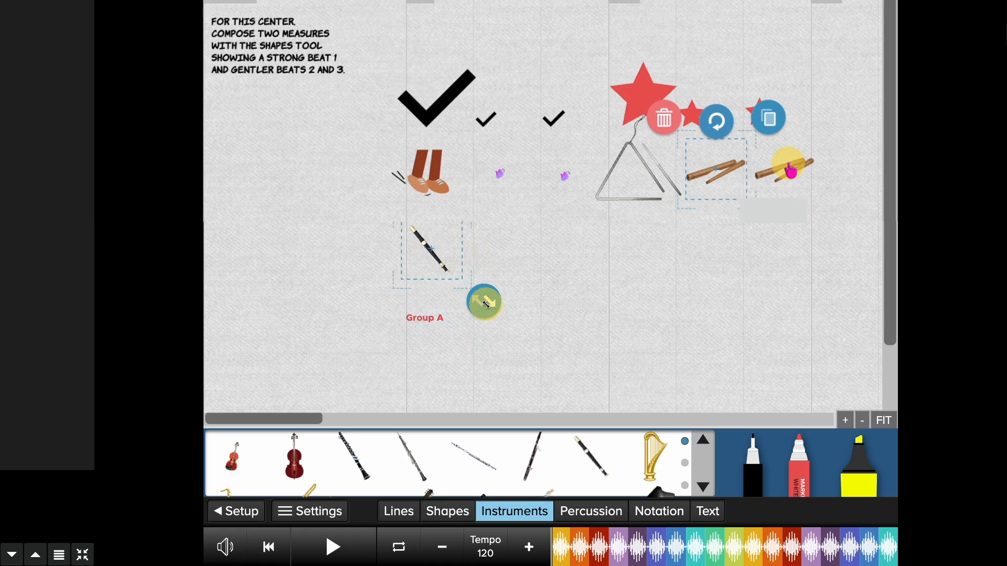
pyautogui.moveTo(486, 304); pyautogui.dragTo(500, 315)
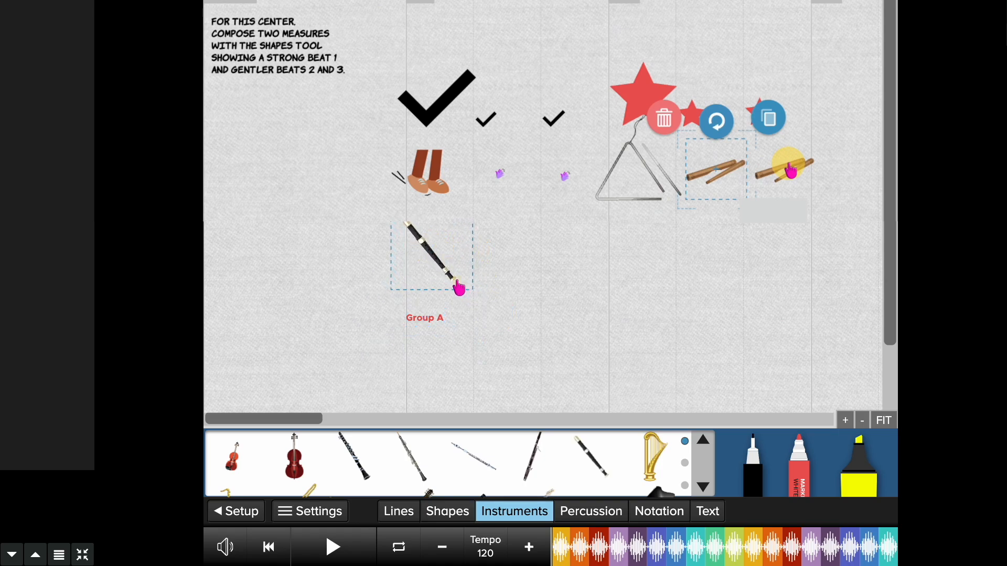
pyautogui.moveTo(458, 288); pyautogui.dragTo(476, 299)
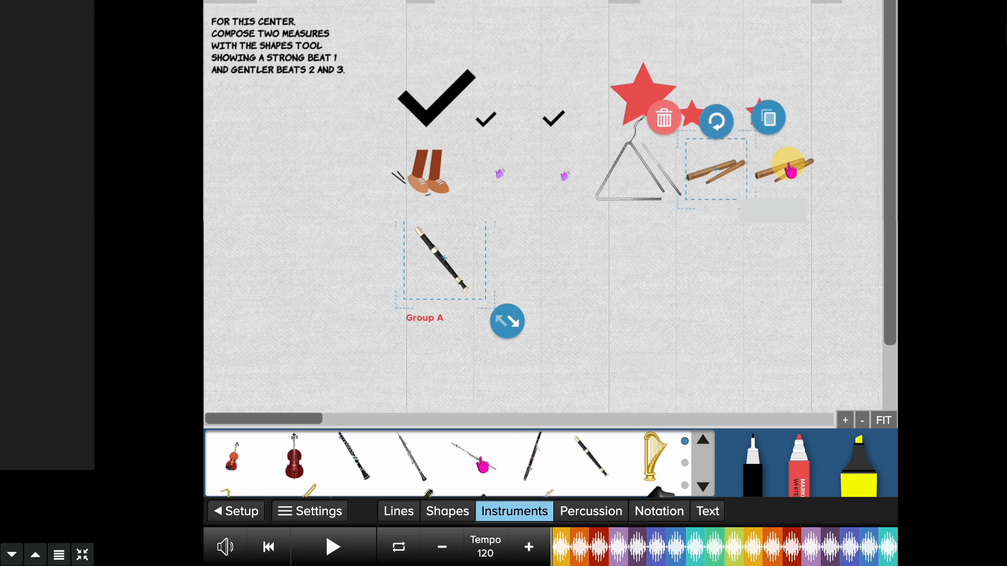
# - Place a shrunken flute beside the recorder on beat 2 of measure 1 and duplicate it for beat 3
pyautogui.moveTo(483, 464); pyautogui.dragTo(507, 268)
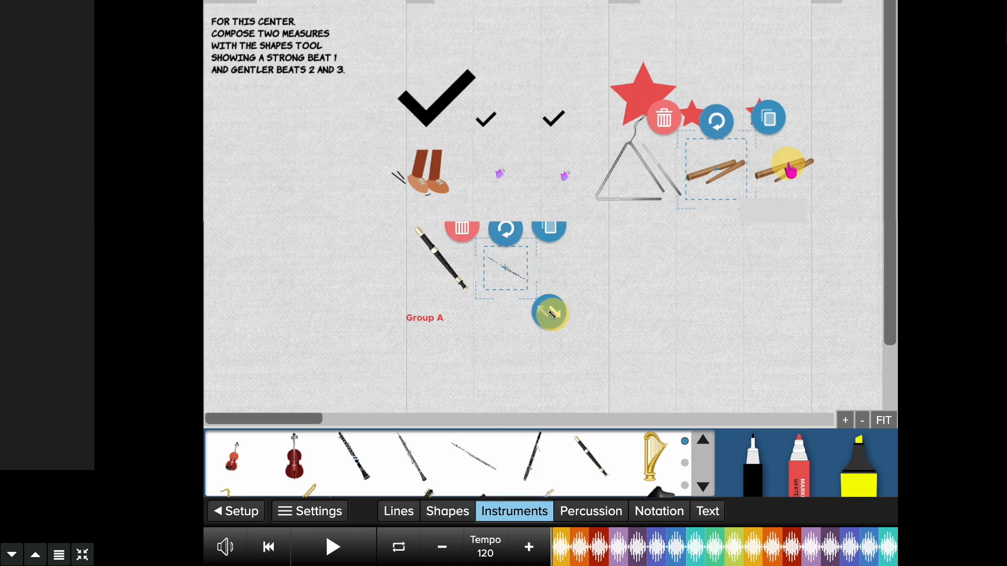
pyautogui.moveTo(552, 314); pyautogui.dragTo(494, 271)
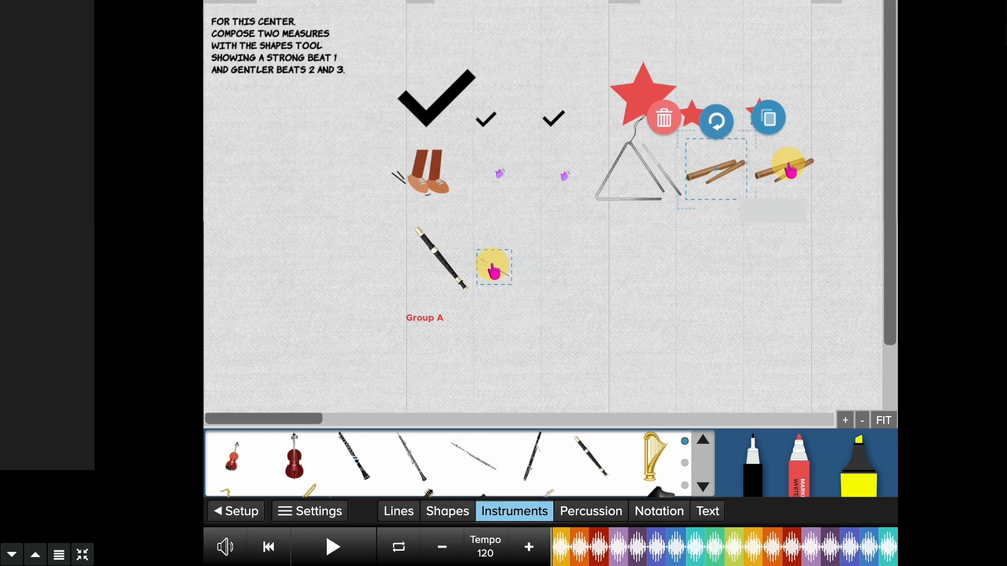
pyautogui.click(530, 233)
# - Save a copy of the score under the name 3 Meter Song
pyautogui.click(876, 62)
pyautogui.click(782, 191)
pyautogui.click(467, 232)
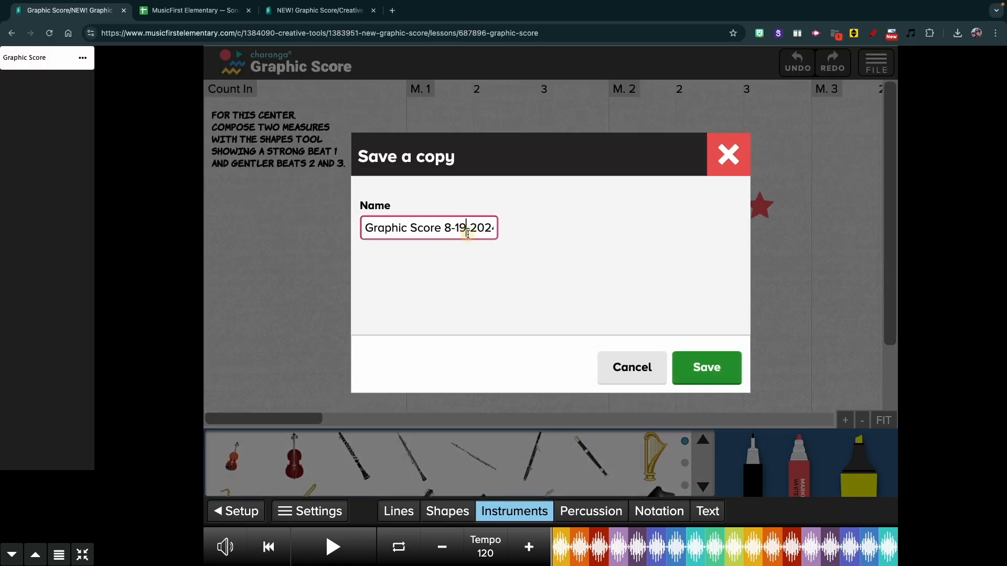
pyautogui.tripleClick(467, 233)
pyautogui.write('3 Meter Son')
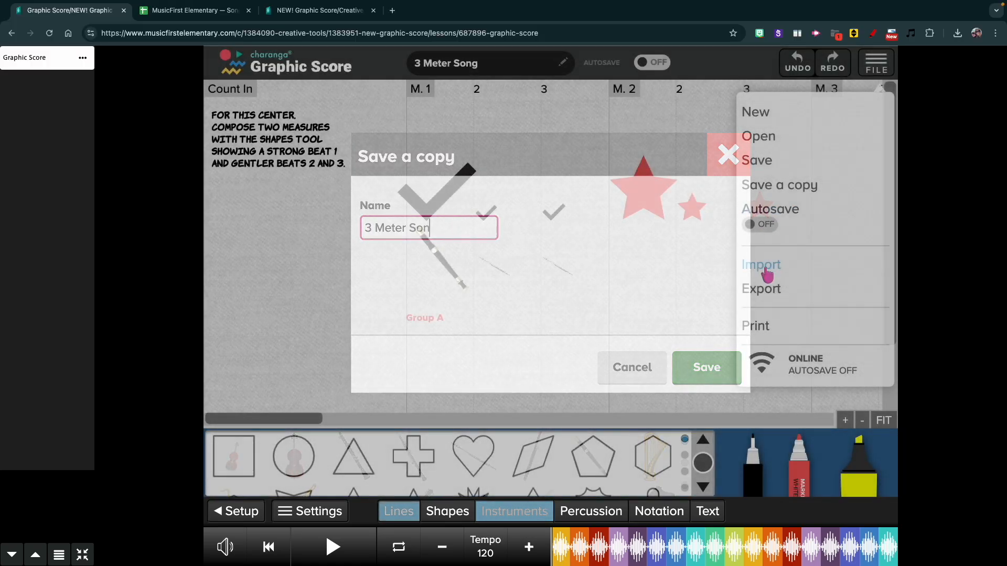
# - Check which export formats are offered for the score, and close the export options without downloading
pyautogui.click(762, 285)
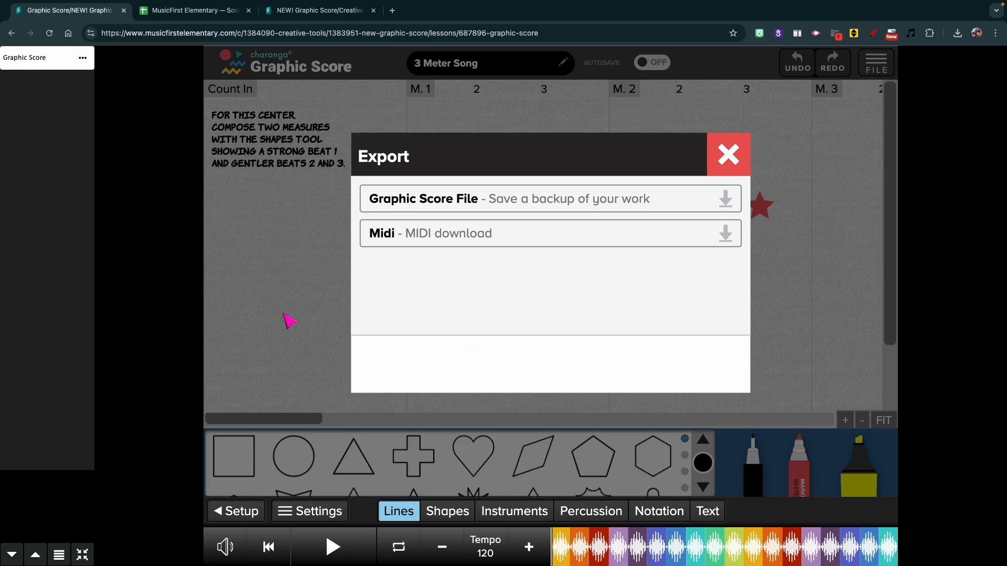
pyautogui.click(718, 156)
# - Leave the Graphic Score lesson and open the YuStudio page from the Creative Tools collection
pyautogui.click(82, 555)
pyautogui.click(296, 120)
pyautogui.click(619, 308)
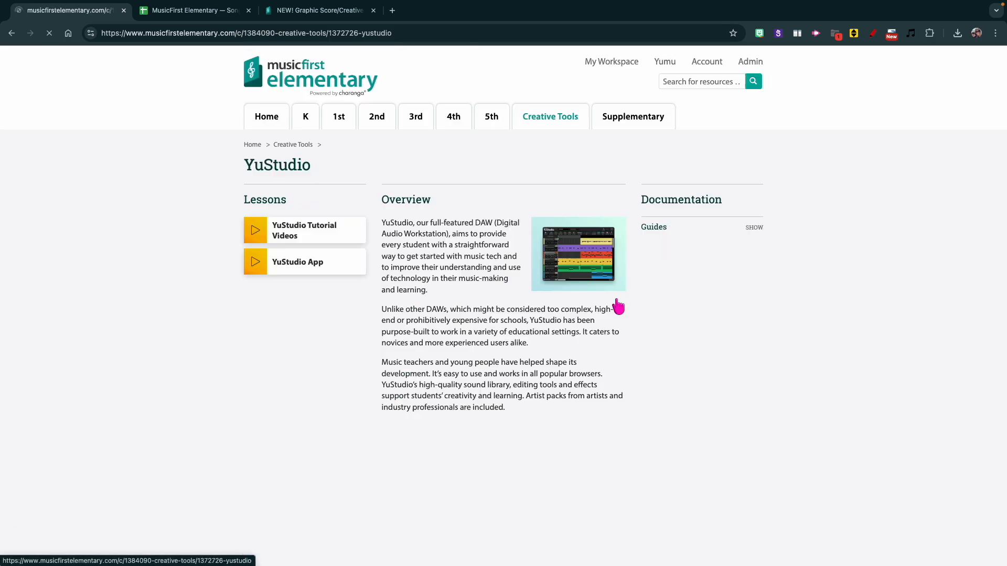